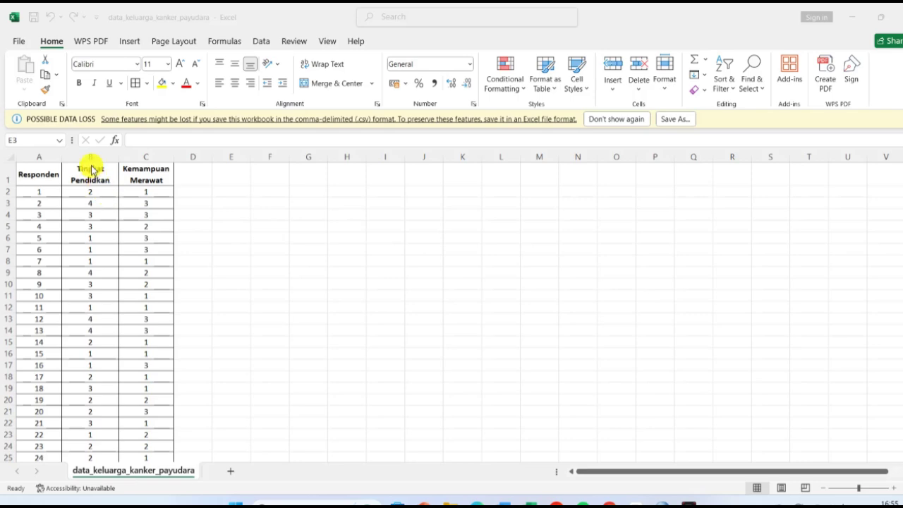
left_click(90, 168)
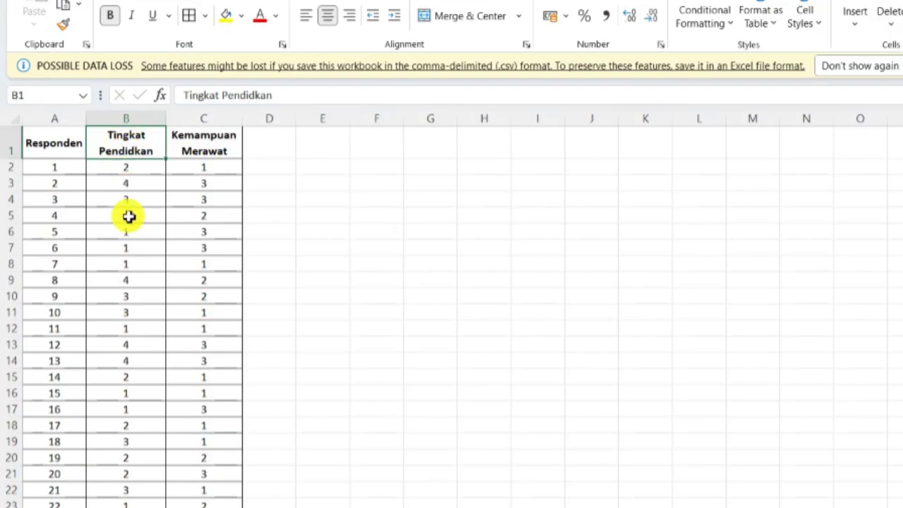
left_click(206, 143)
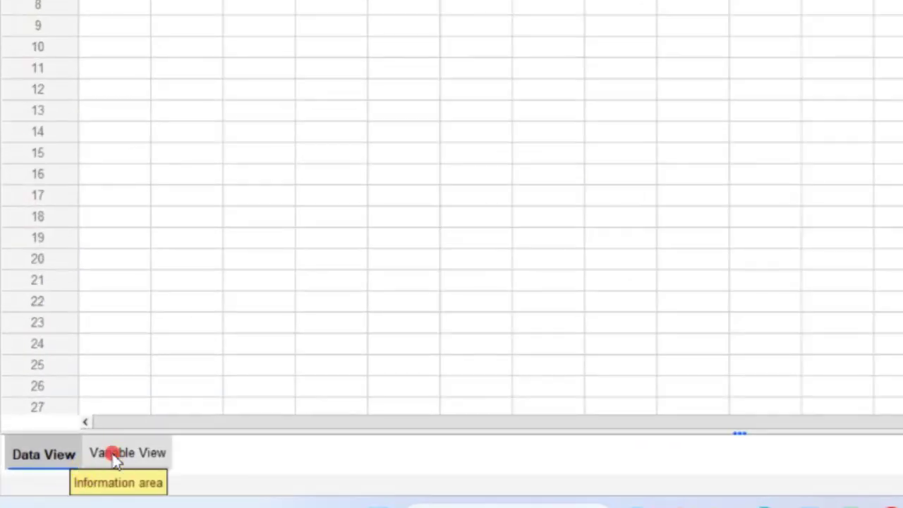
In the SPSS Variable View, define a numeric variable X with 0 decimals and the label "TIngkat Pendidikan".
left_click(113, 457)
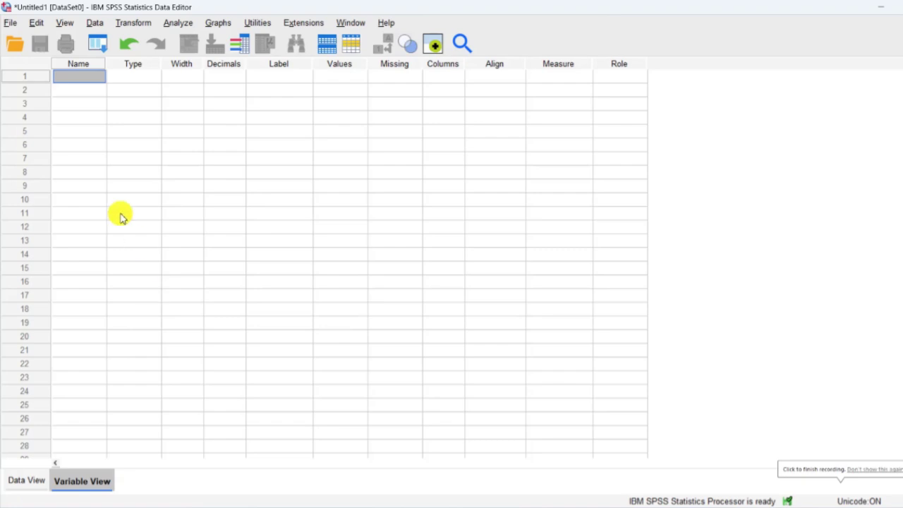
left_click(76, 77)
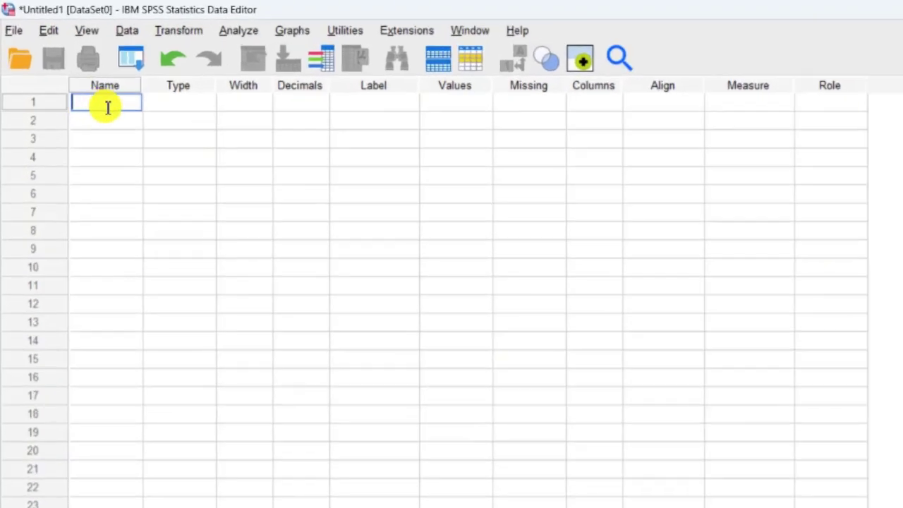
type("X")
left_click(186, 110)
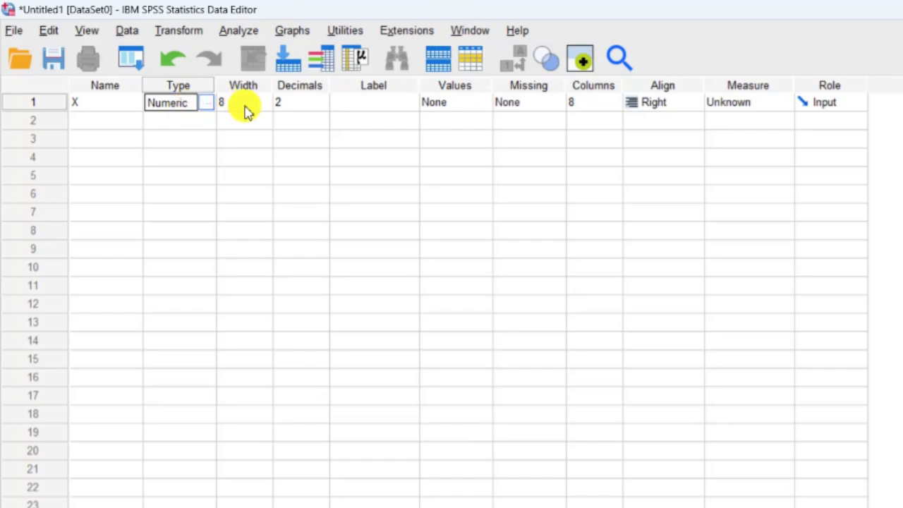
left_click(315, 104)
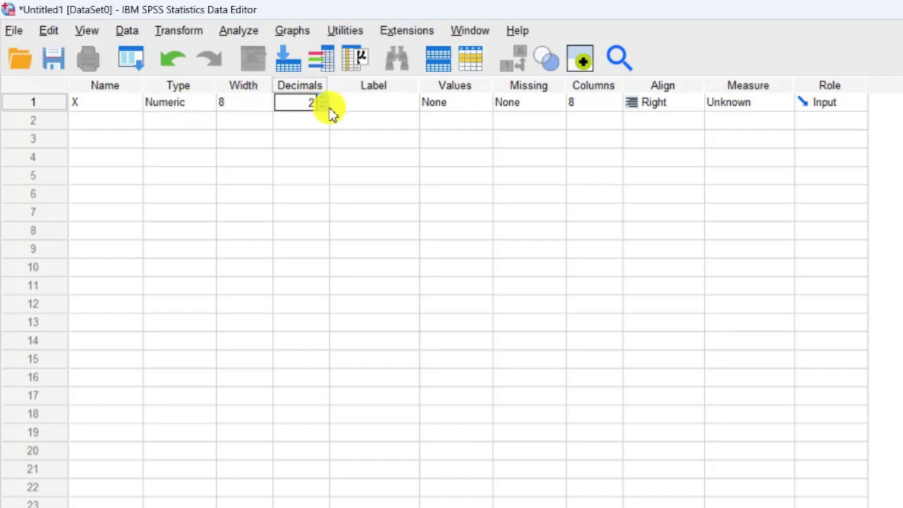
left_click(371, 101)
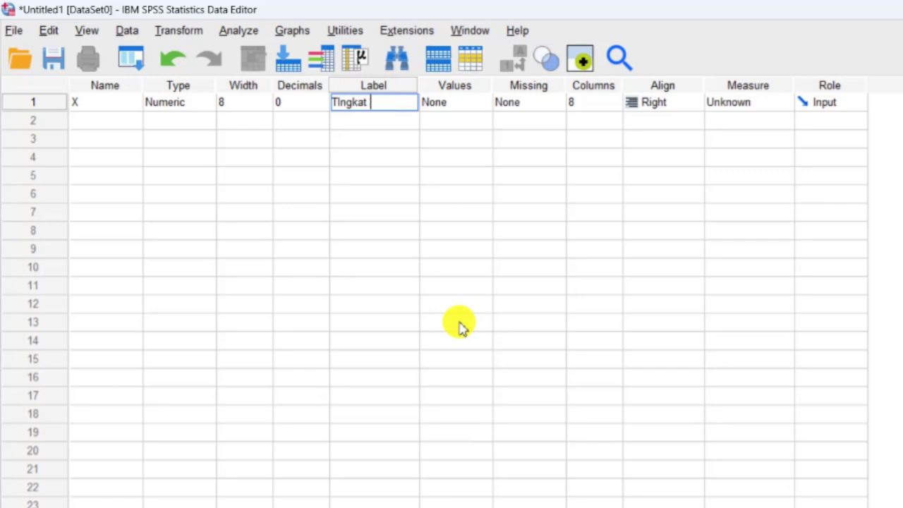
type("Pendidikan")
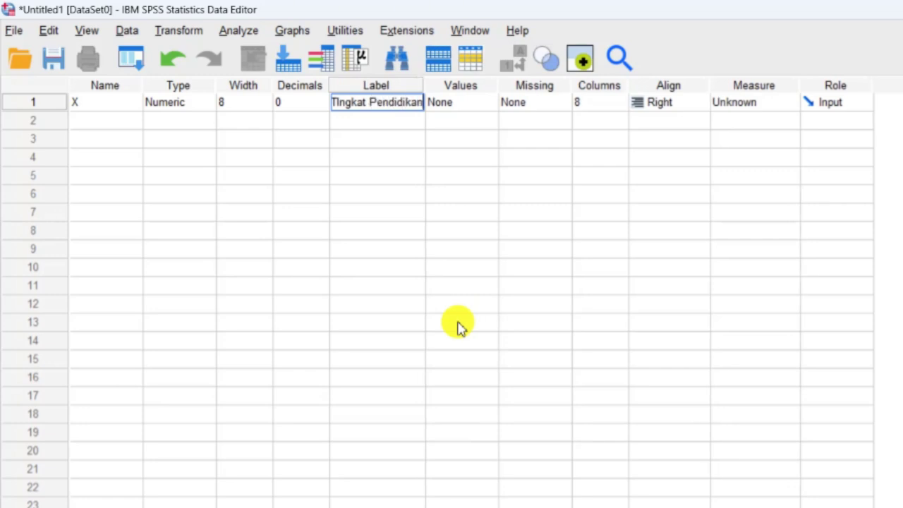
Set variable X's alignment to Center and its measurement level to Ordinal.
left_click(678, 107)
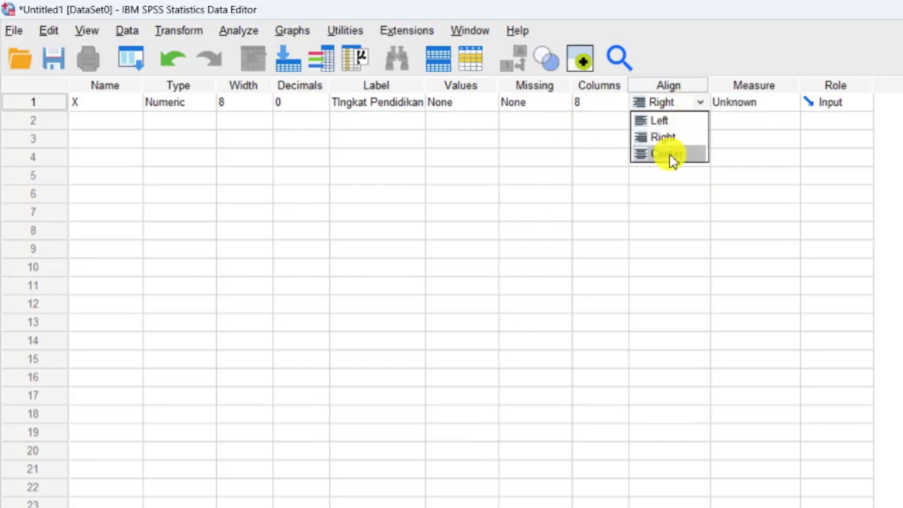
left_click(671, 157)
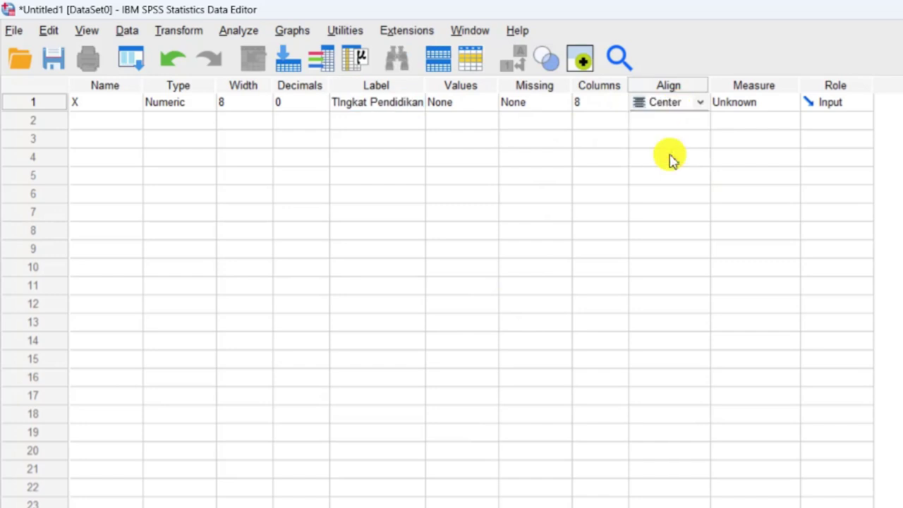
left_click(769, 103)
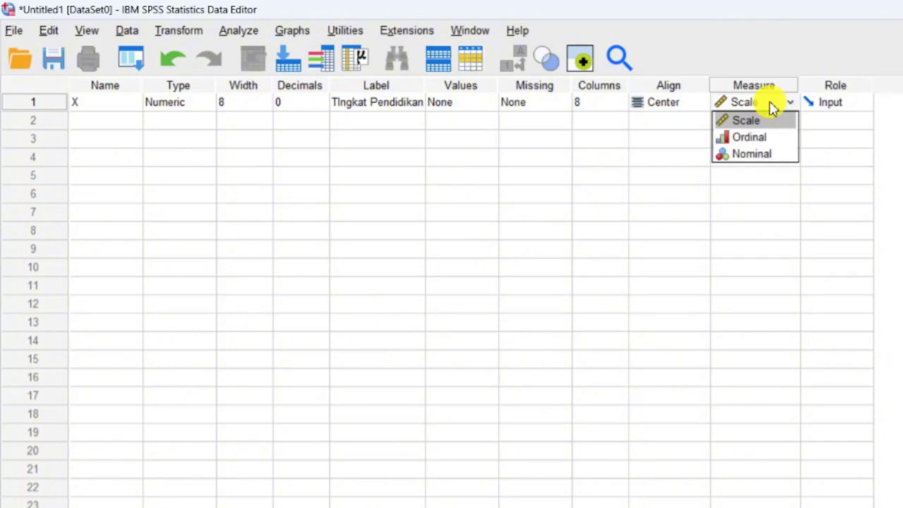
left_click(768, 138)
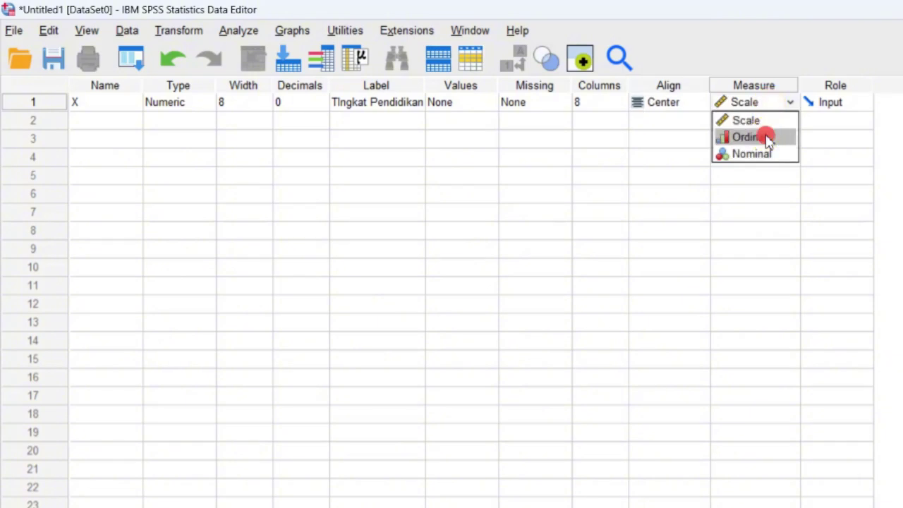
Define a second numeric variable Y with 0 decimals and the label "Kemampuan Merawat".
left_click(119, 122)
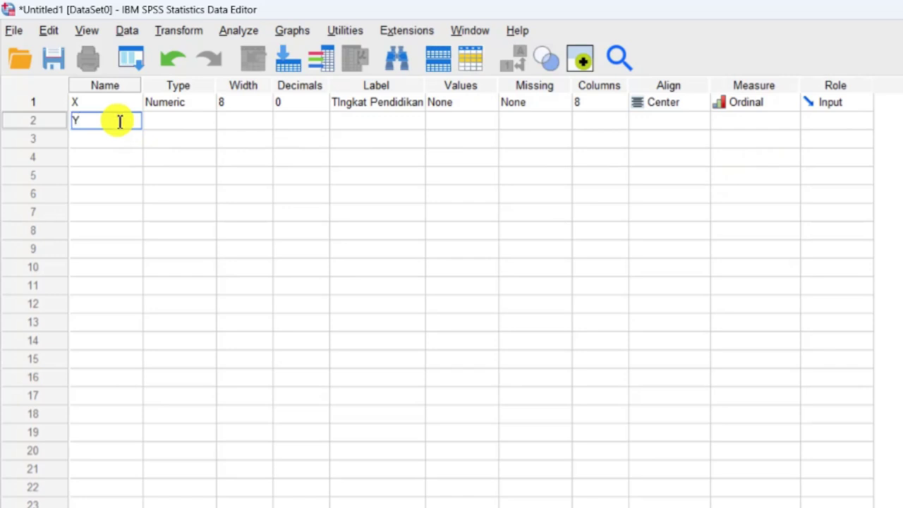
type("Y")
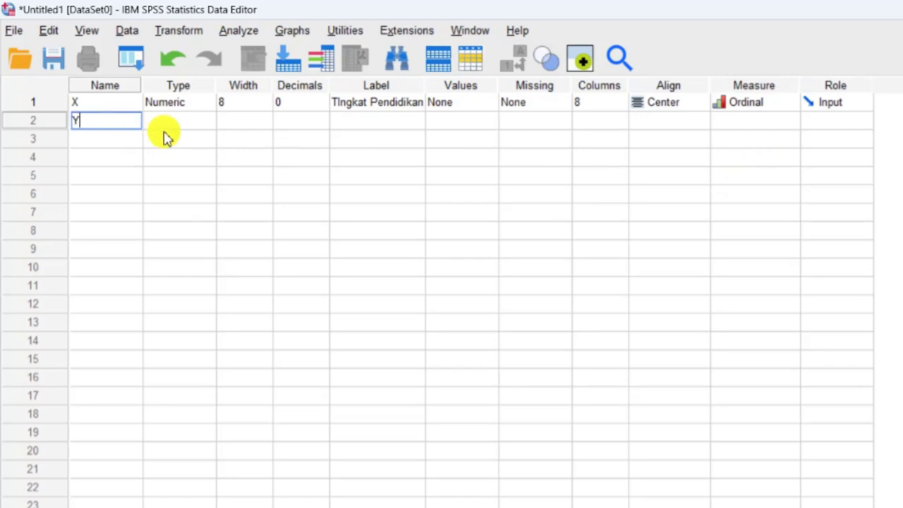
left_click(180, 120)
left_click(306, 120)
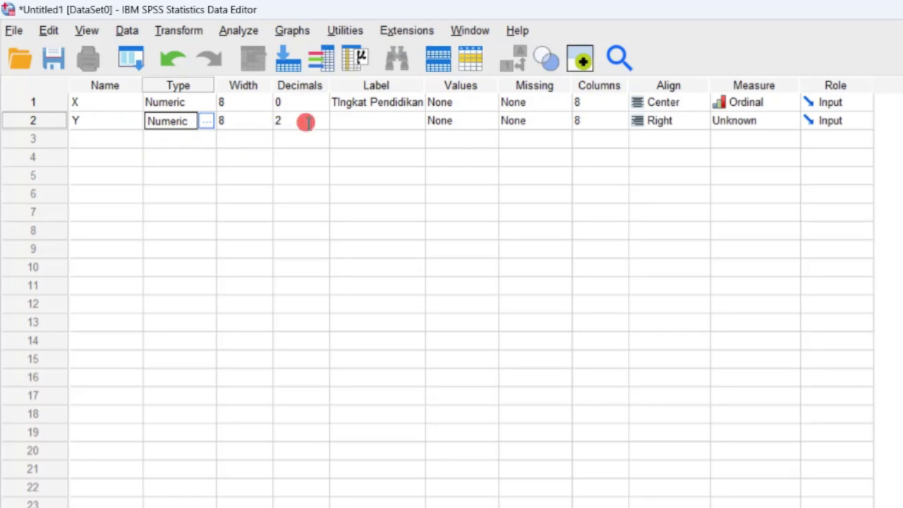
left_click(326, 125)
left_click(326, 125)
left_click(352, 119)
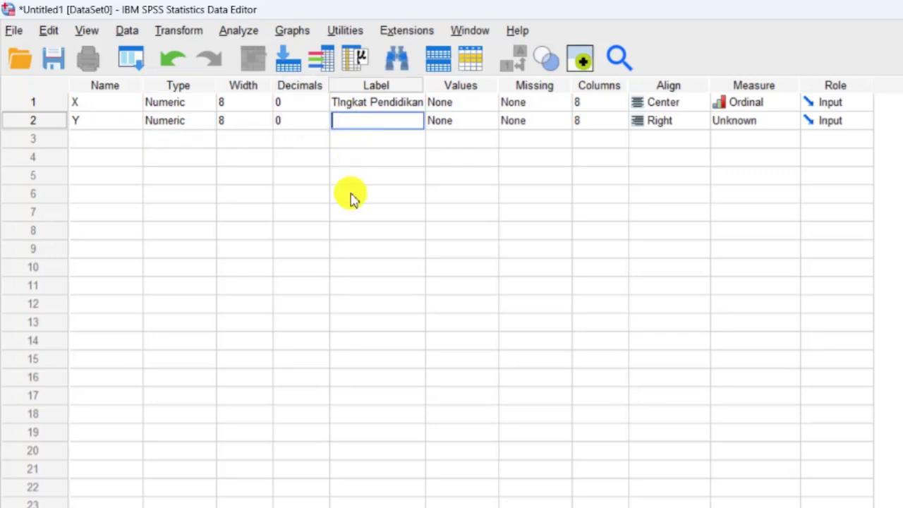
type("Kemamp")
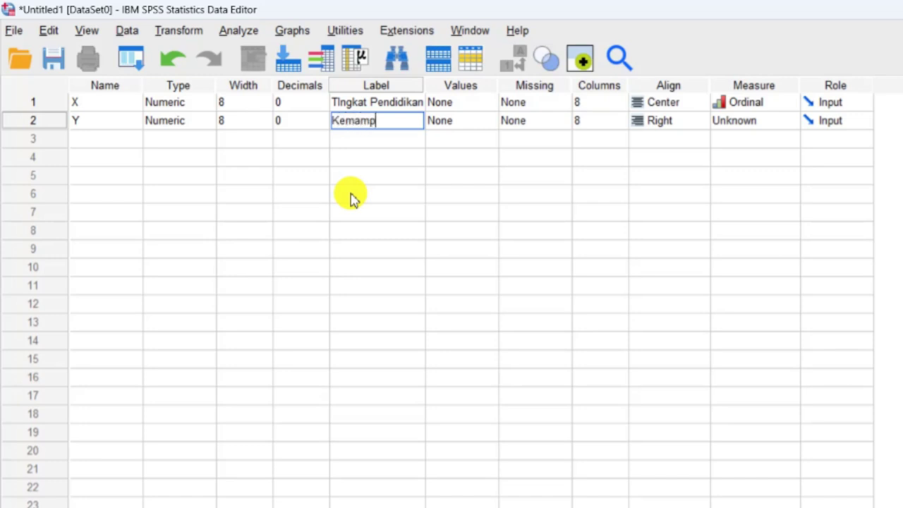
type("uan Merawat")
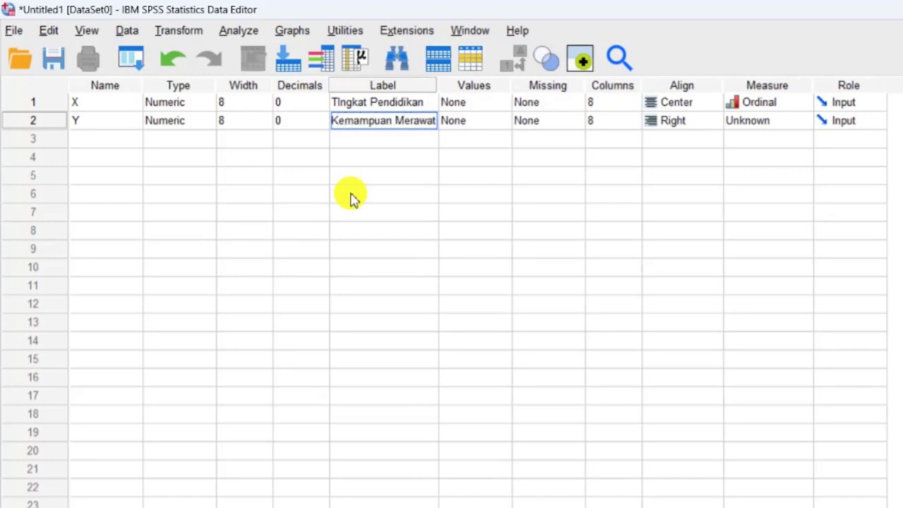
Set variable Y's alignment to Center and its measurement level to Ordinal.
left_click(694, 121)
left_click(680, 173)
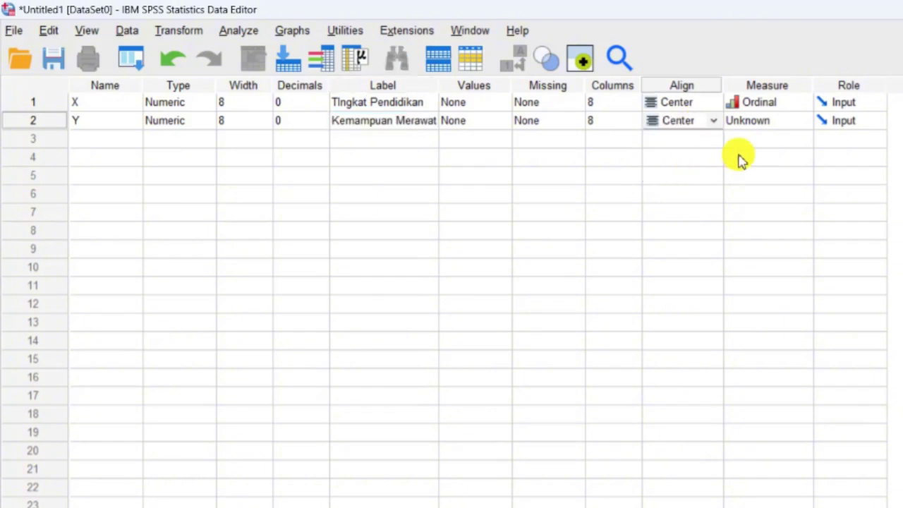
left_click(788, 120)
left_click(787, 156)
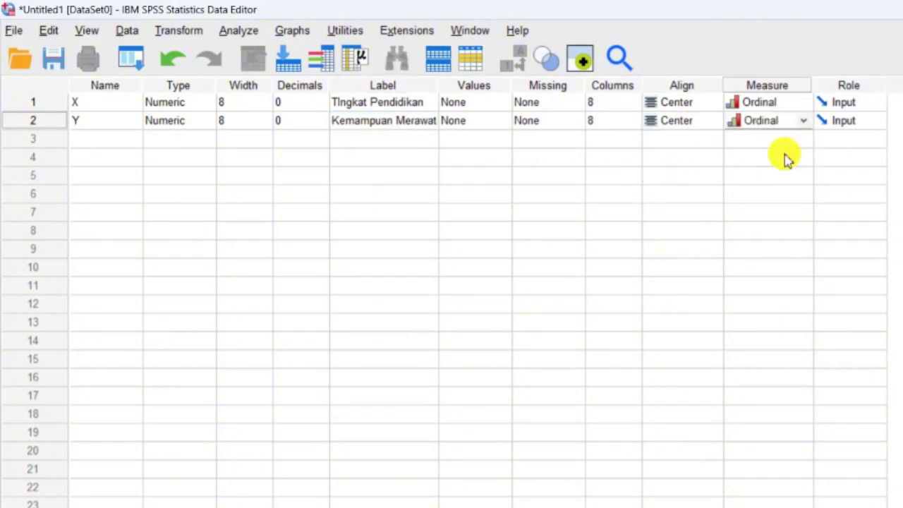
left_click(601, 463)
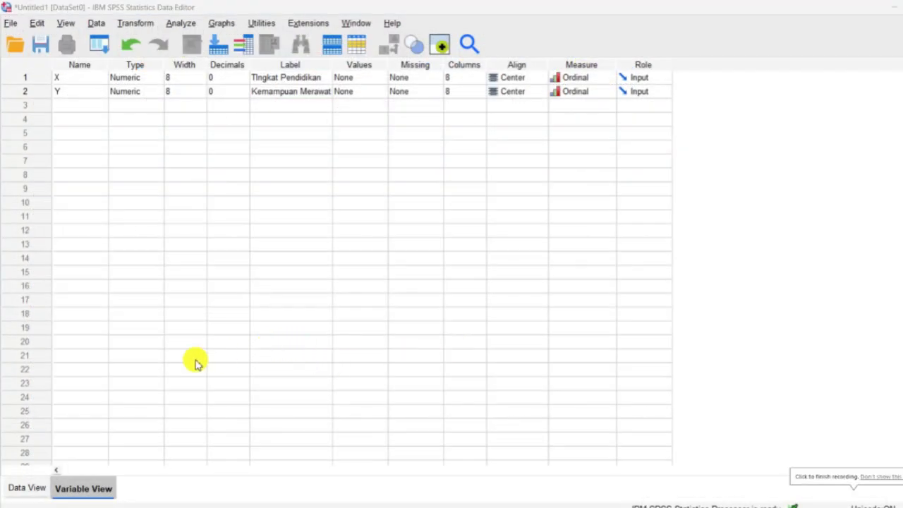
Copy the education-level values in B2:B136 of the Excel sheet into column X of the SPSS Data View, starting at row 1.
left_click(39, 488)
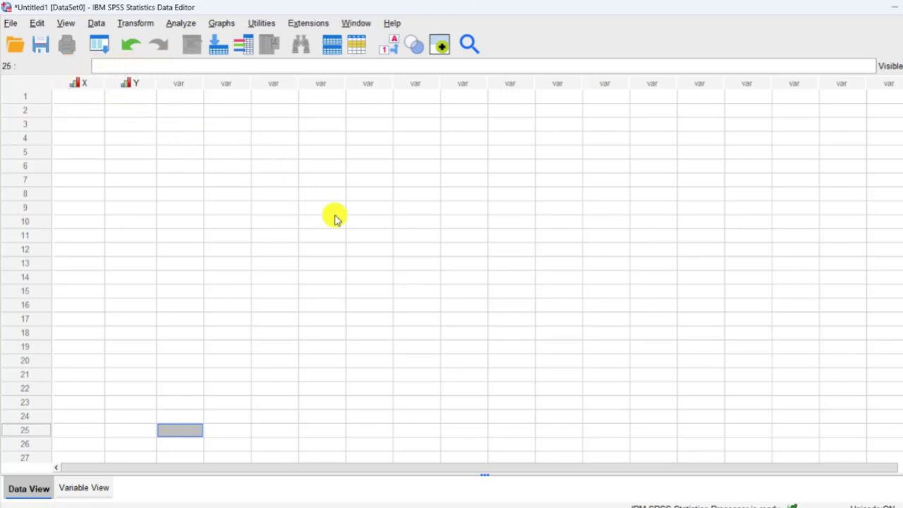
left_click(506, 507)
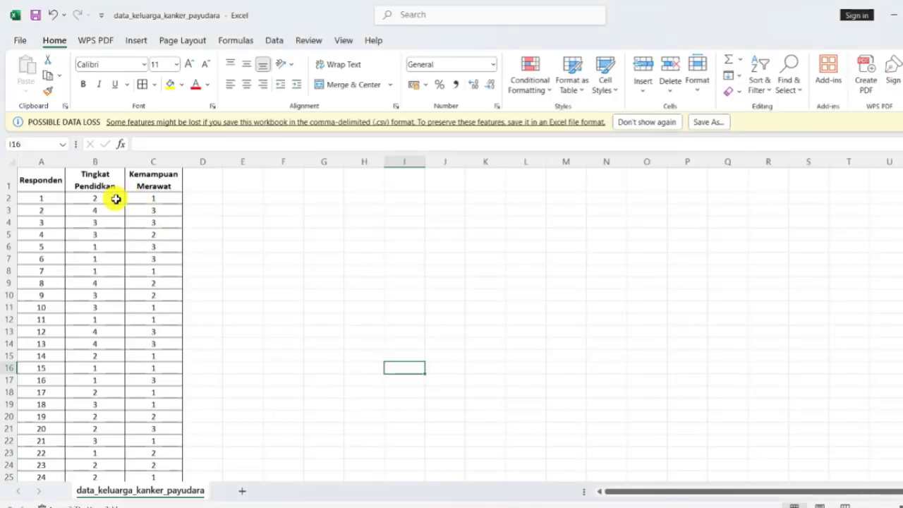
left_click_drag(115, 198, 96, 464)
key("ctrl+c")
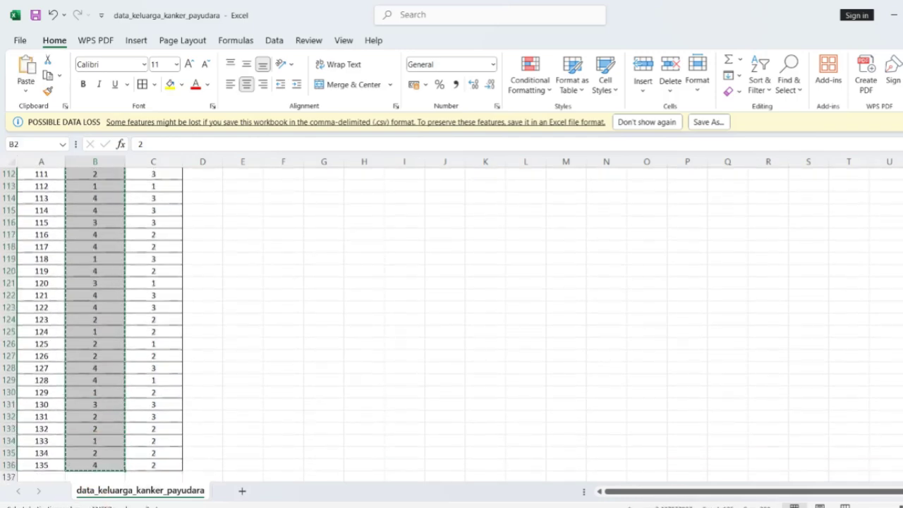
key("alt+Tab")
left_click(71, 99)
key("ctrl+v")
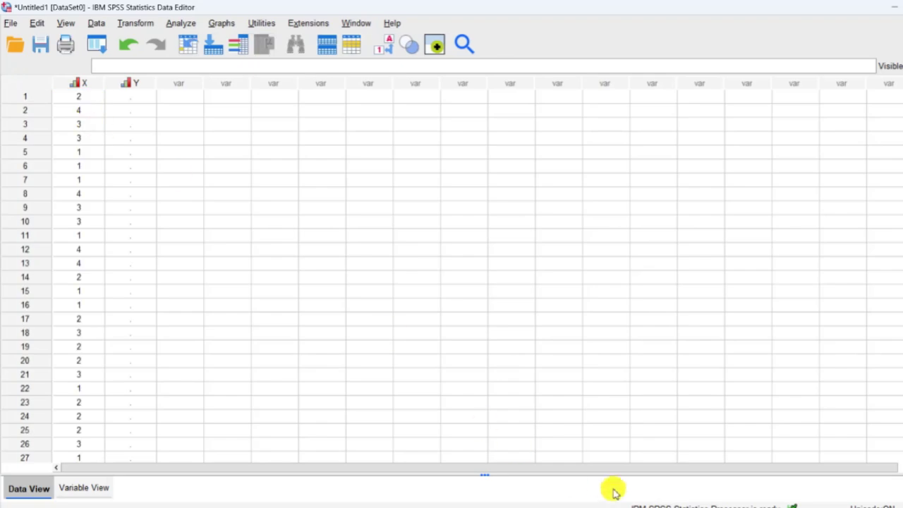
Copy all Kemampuan Merawat values from column C of the Excel sheet into column Y of the SPSS data, starting at row 1.
key("alt+Tab")
scroll(173, 233, "up", 20)
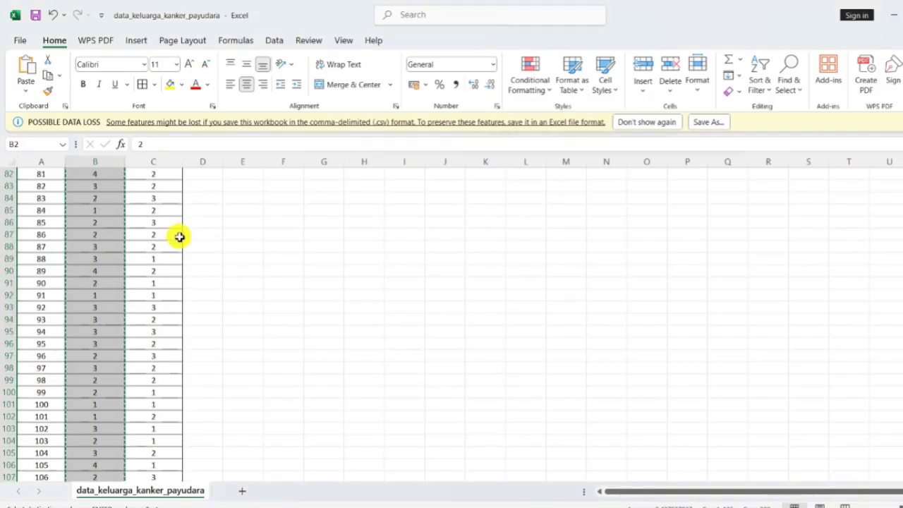
left_click_drag(154, 198, 155, 454)
key("ctrl+c")
key("alt+Tab")
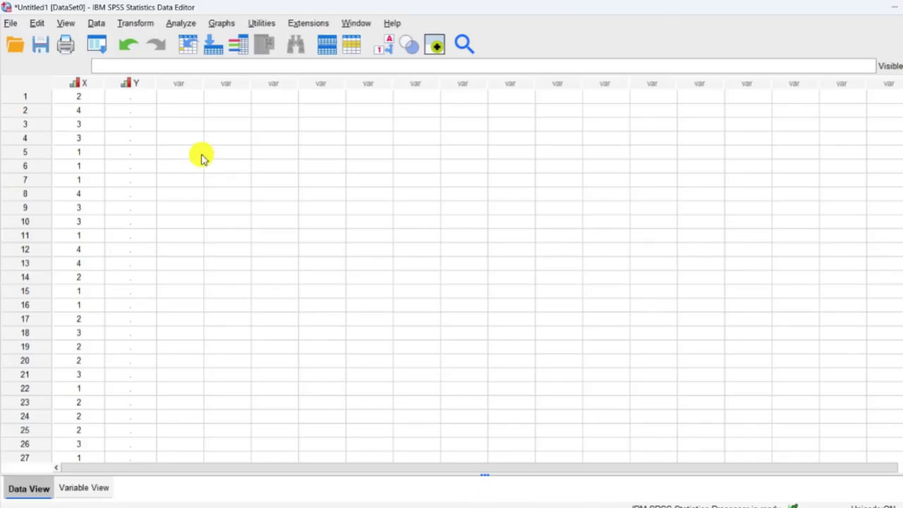
left_click(131, 97)
key("ctrl+v")
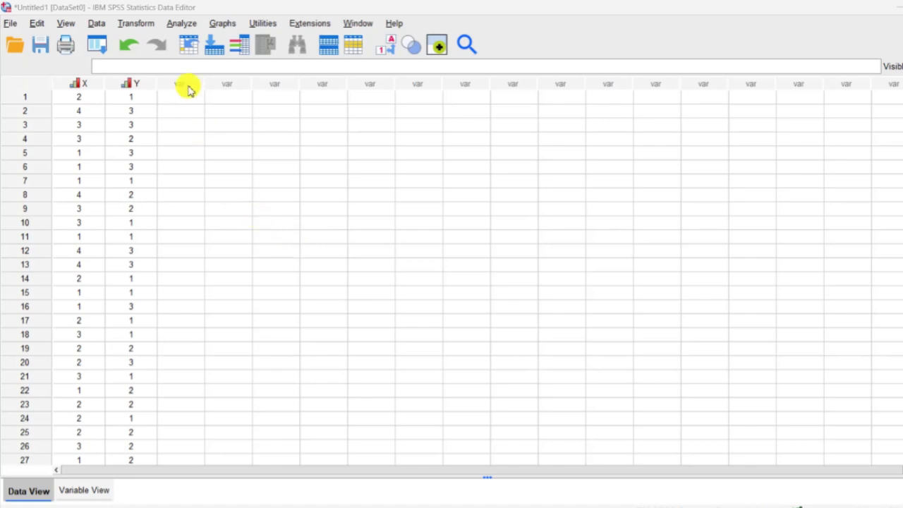
Set up a bivariate correlation with Tingkat Pendidikan (X) and Kemampuan Merawat (Y) as its variables.
left_click(182, 23)
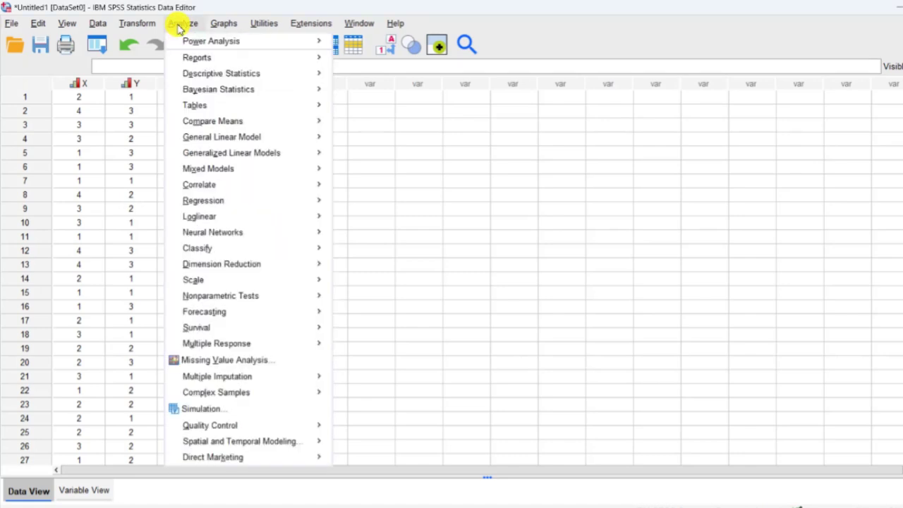
mouse_move(240, 189)
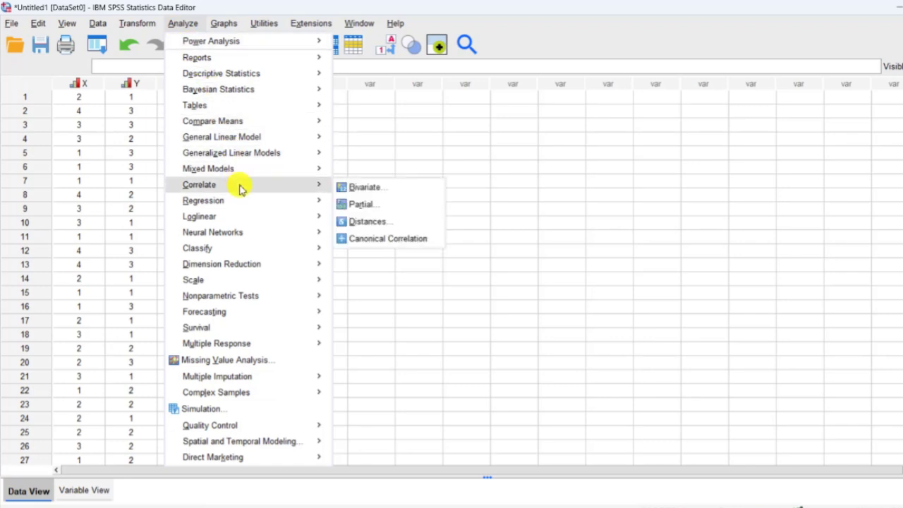
left_click(363, 187)
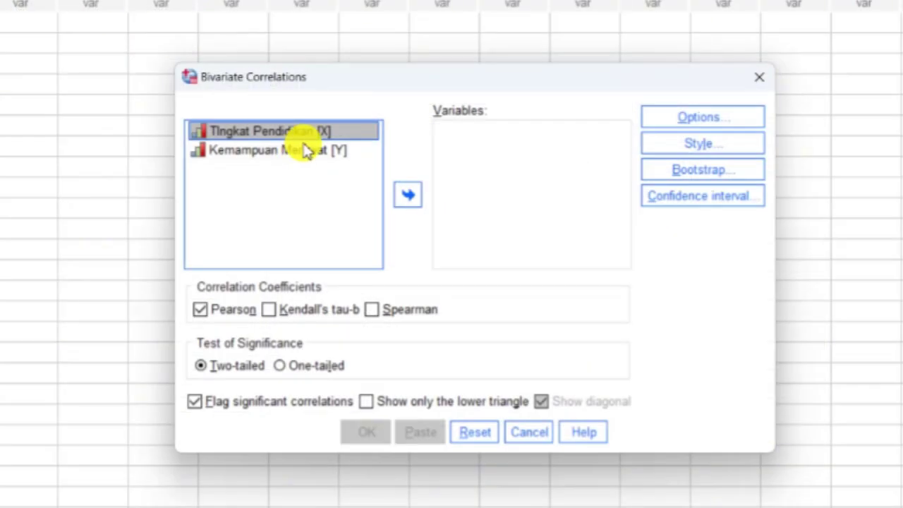
left_click_drag(303, 138, 312, 157)
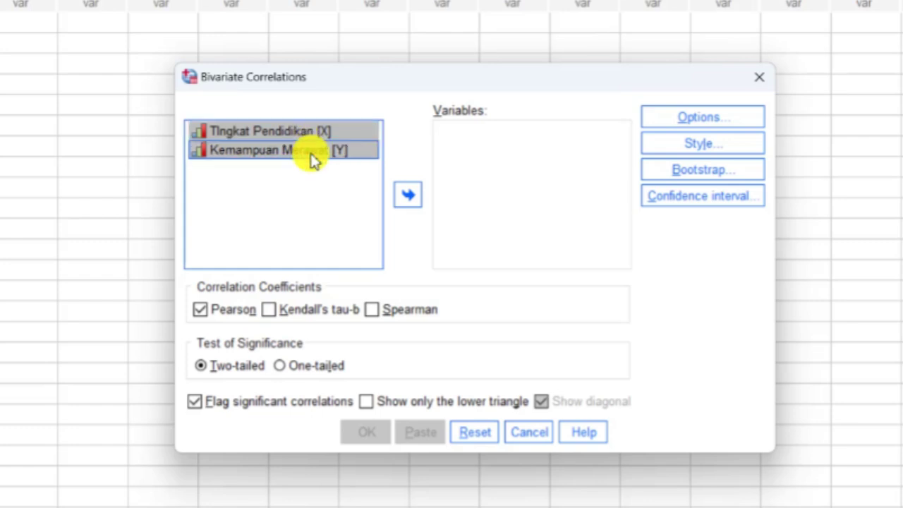
left_click(411, 198)
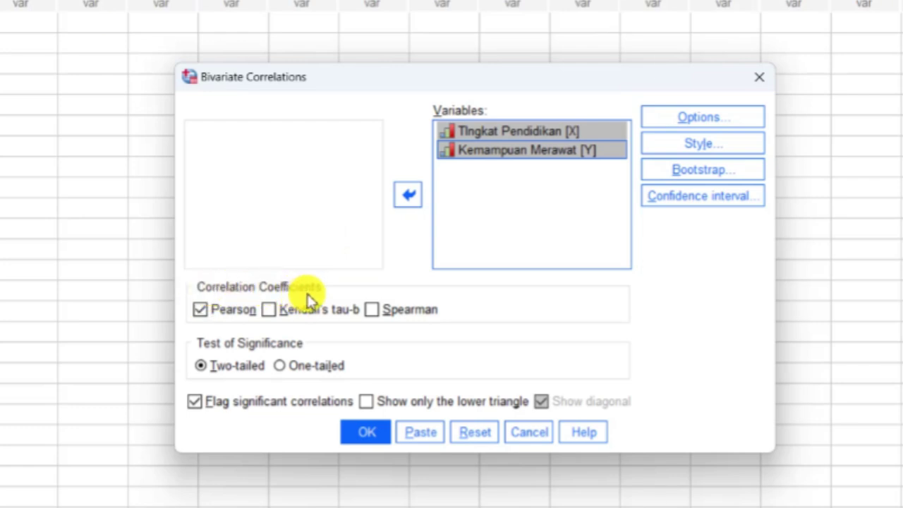
Choose Spearman instead of Pearson as the correlation coefficient and run the analysis.
left_click(372, 311)
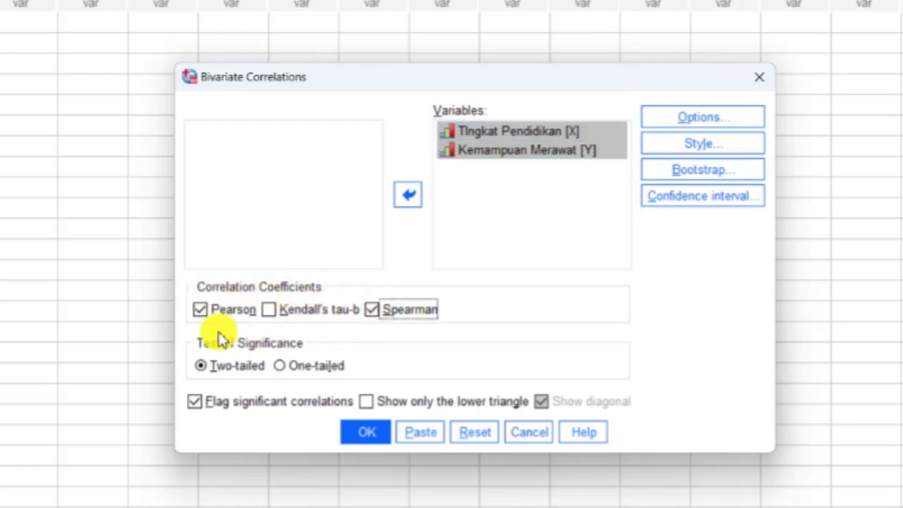
left_click(203, 311)
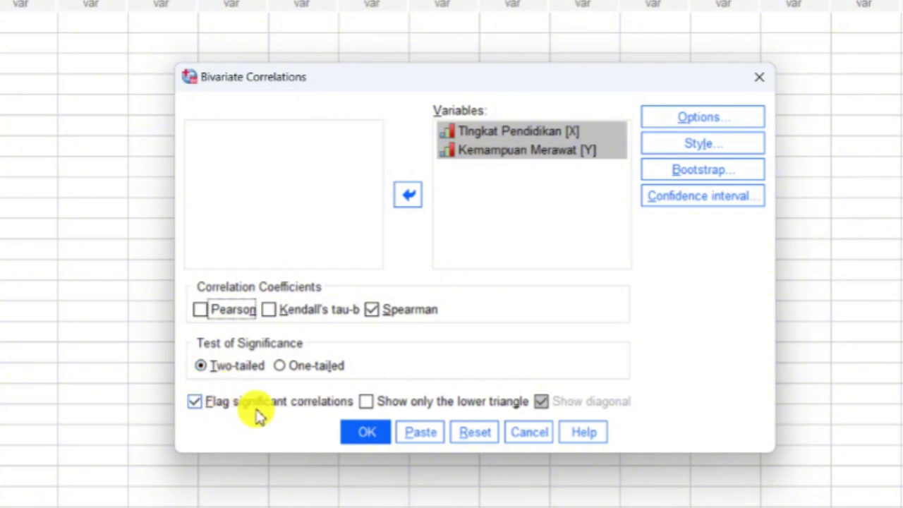
left_click(369, 434)
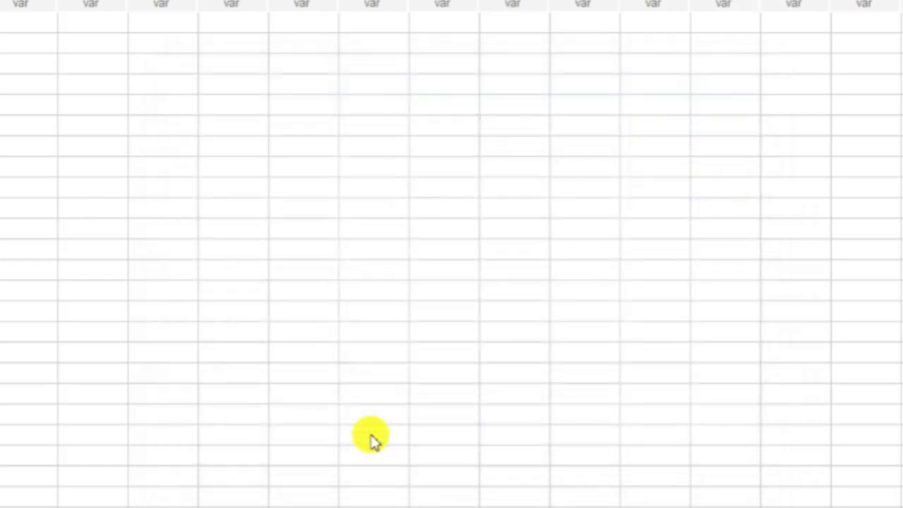